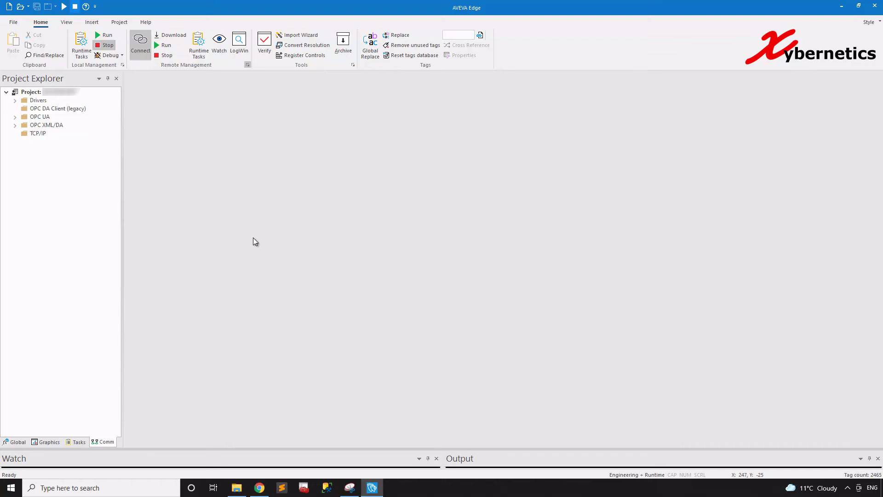
Test the project's default database link to localhost\SQLEXPRESS and close the database dialogs without changes.
left_click(117, 22)
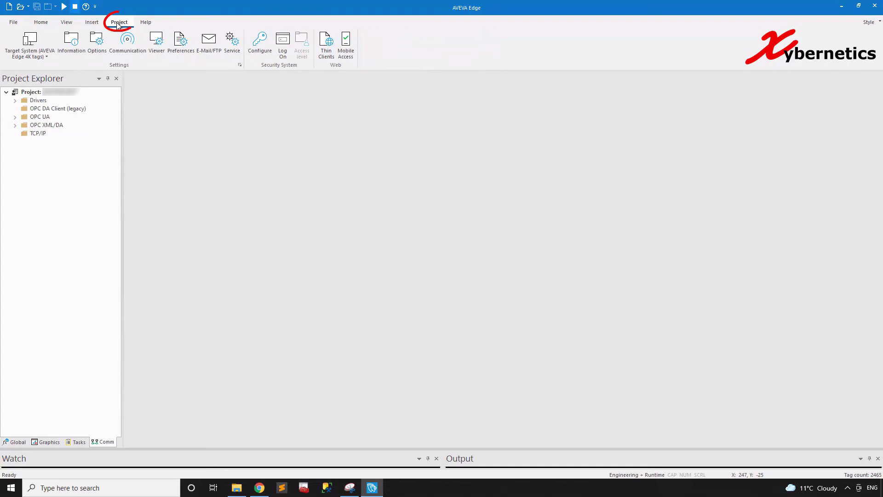
left_click(96, 41)
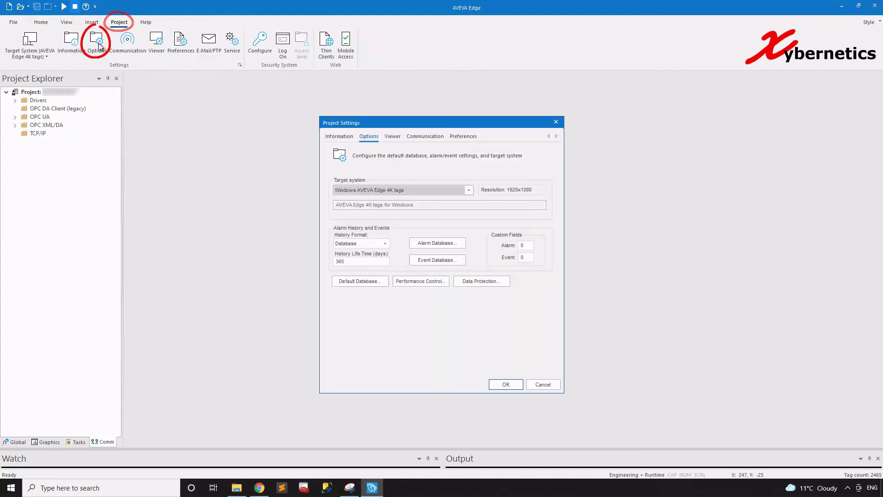
left_click(357, 280)
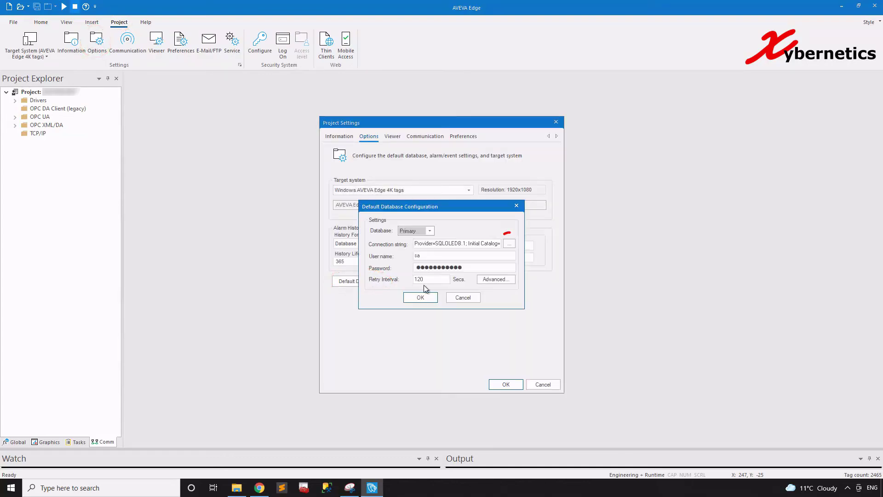
left_click(510, 244)
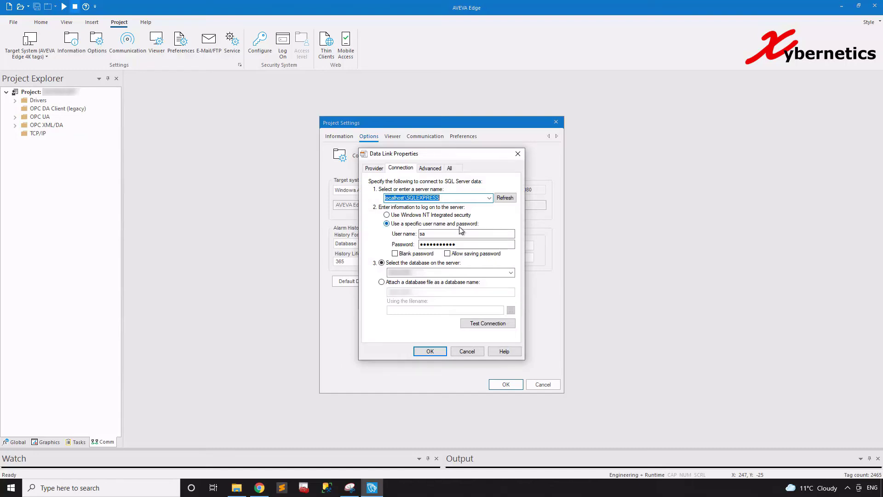
left_click(494, 327)
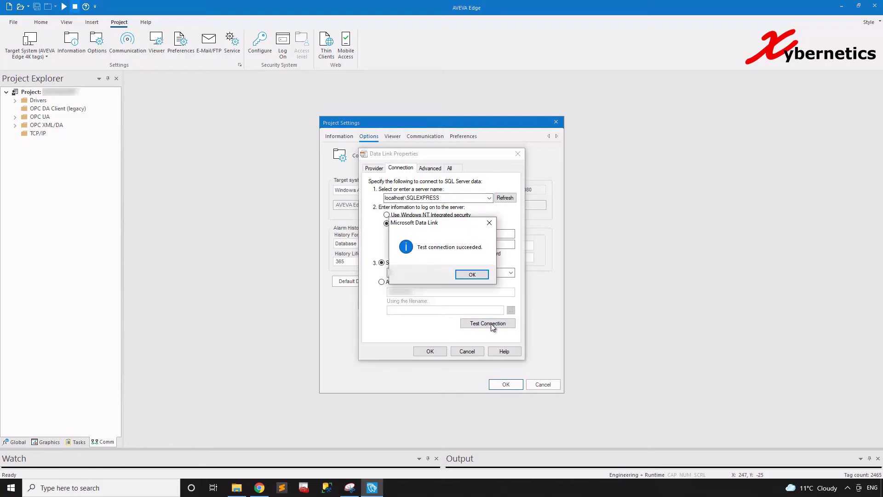
left_click(479, 277)
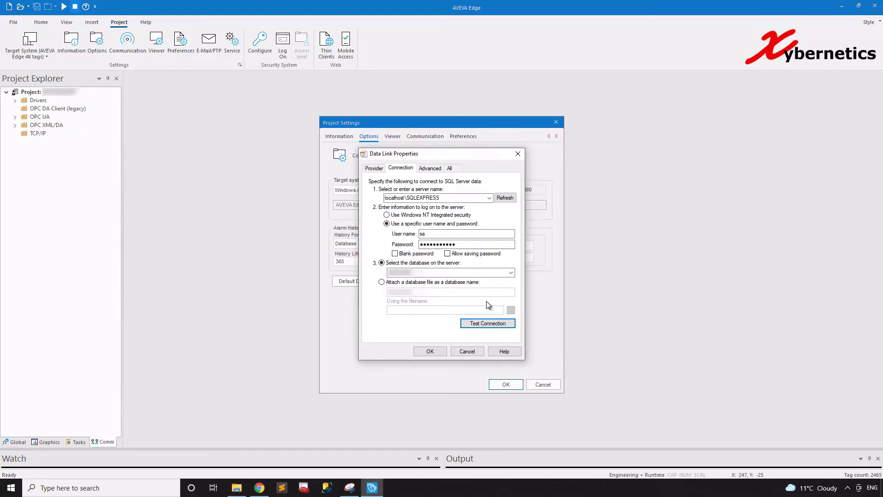
left_click(476, 352)
left_click(465, 299)
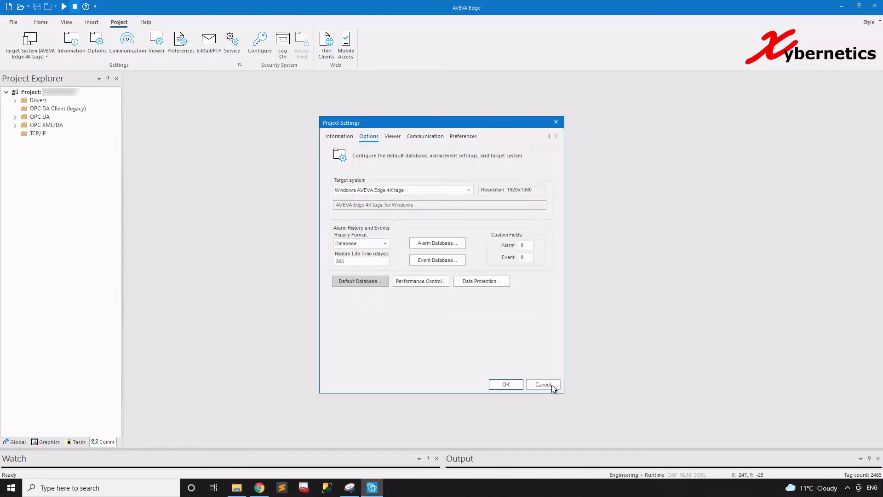
Enable the Event Logger from the Global tab and turn on Security System event logging.
left_click(544, 385)
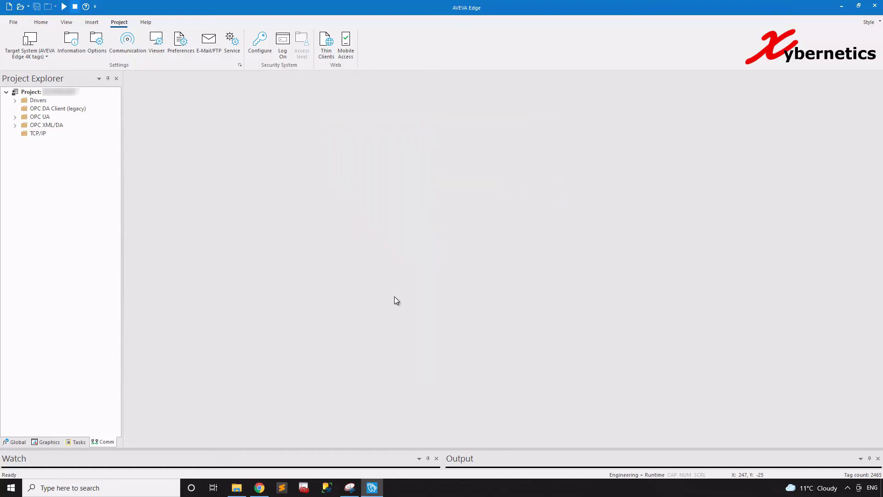
left_click(16, 441)
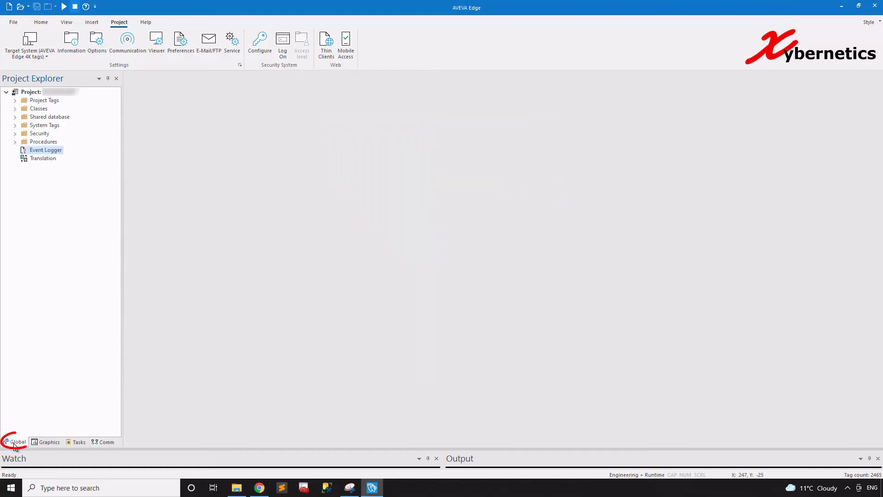
double_click(44, 150)
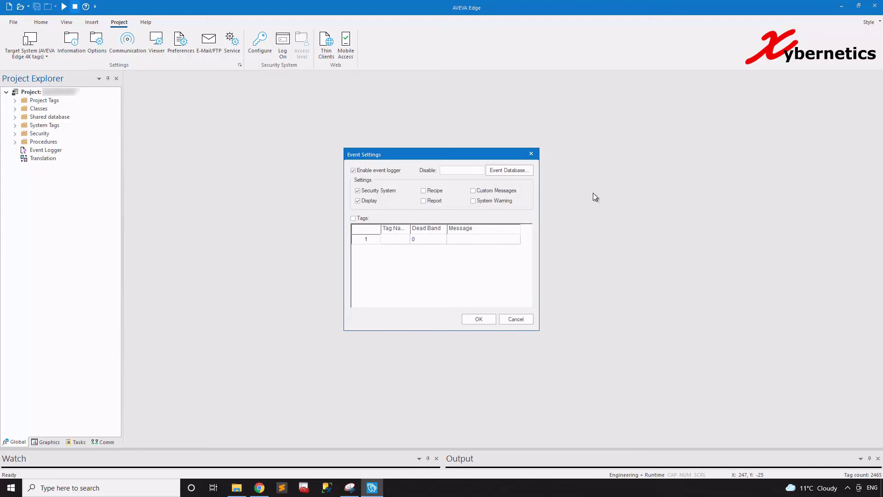
left_click(359, 171)
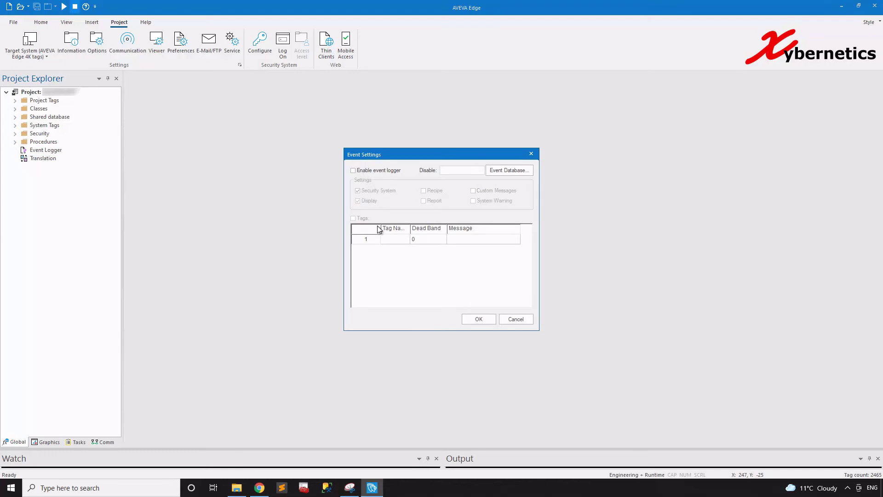
left_click(376, 171)
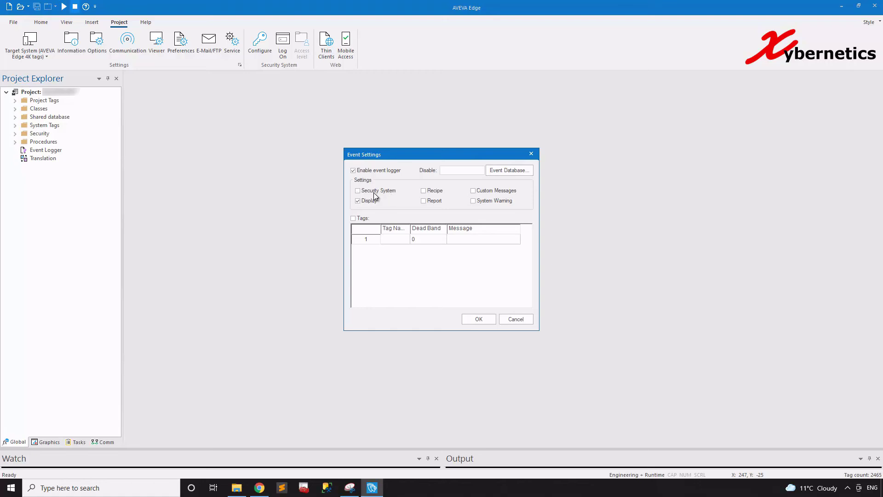
left_click(374, 192)
Keep the event database on the project default connection with the EVENTHISTORY table, then close Event Settings.
left_click(510, 170)
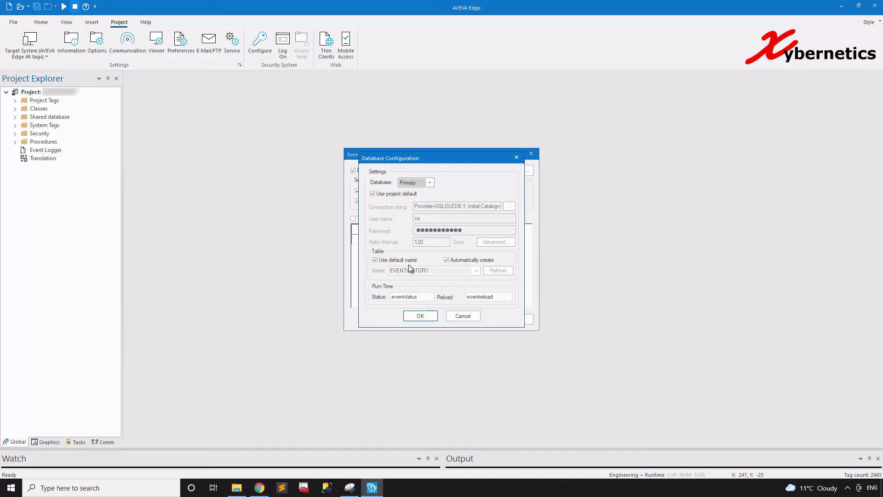
left_click(387, 193)
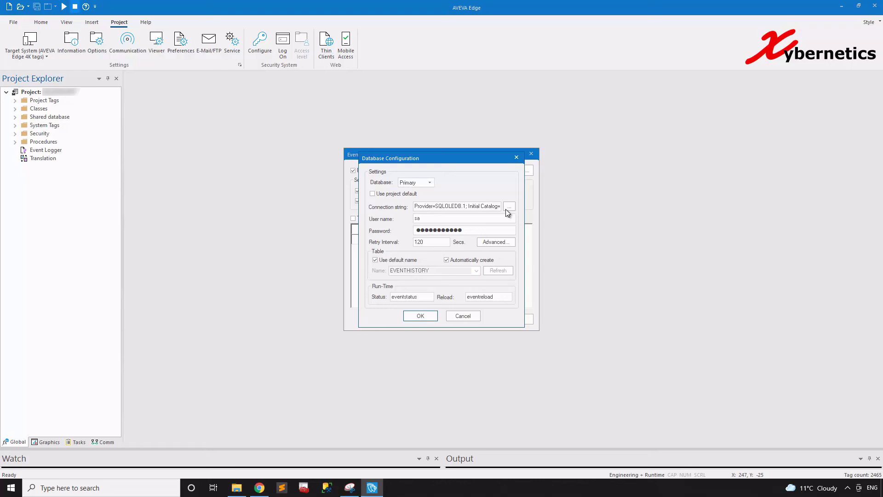
left_click(509, 207)
left_click(465, 336)
left_click(388, 194)
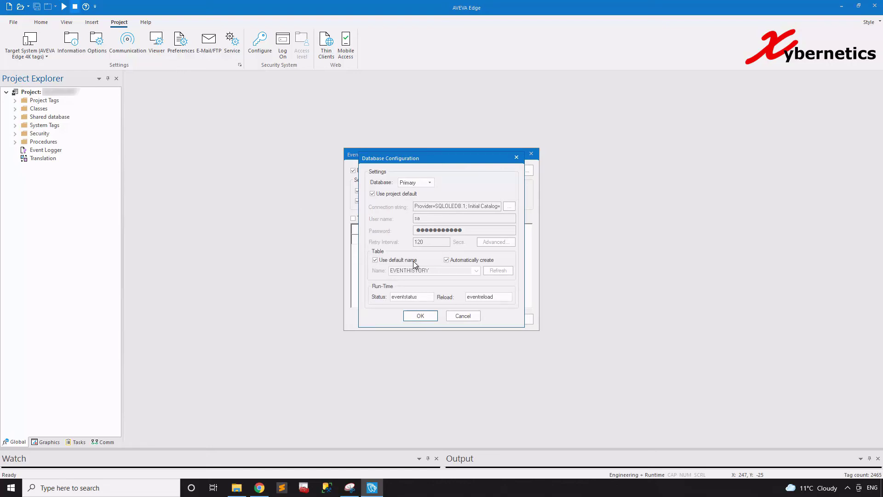
left_click(472, 316)
left_click(516, 319)
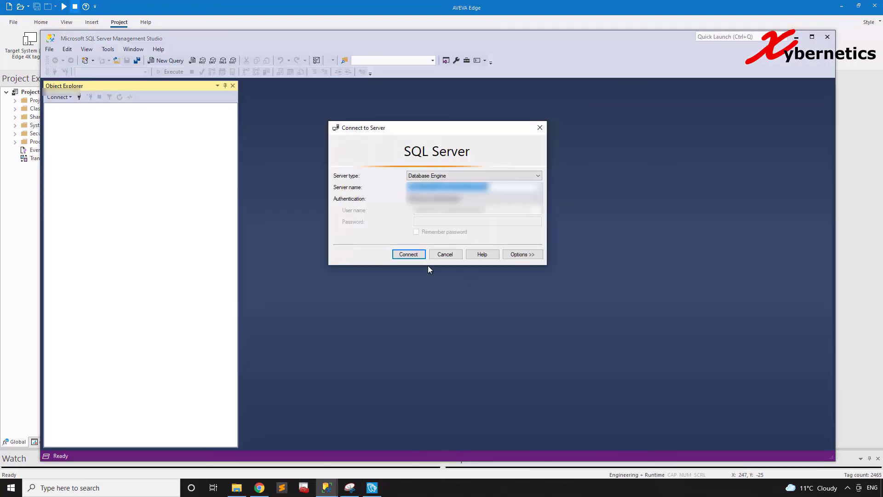
Connect to SQL Server and expand the HMI project database's Tables folder.
left_click(407, 256)
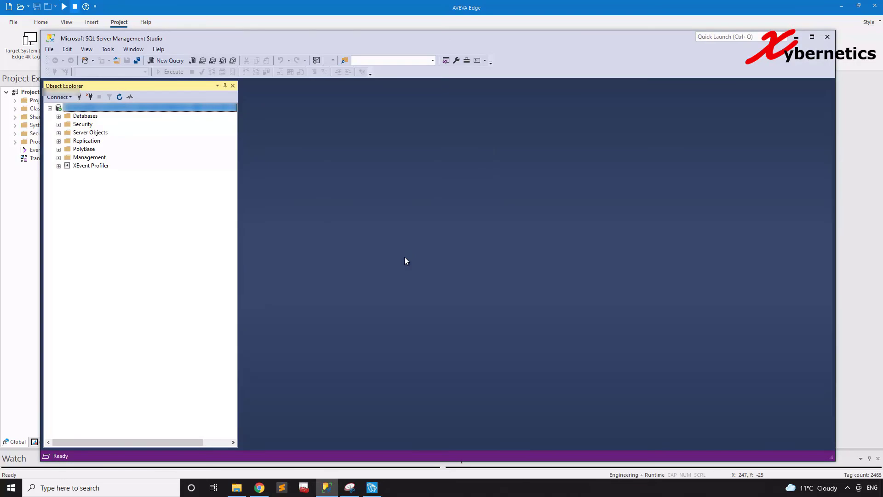
left_click(58, 116)
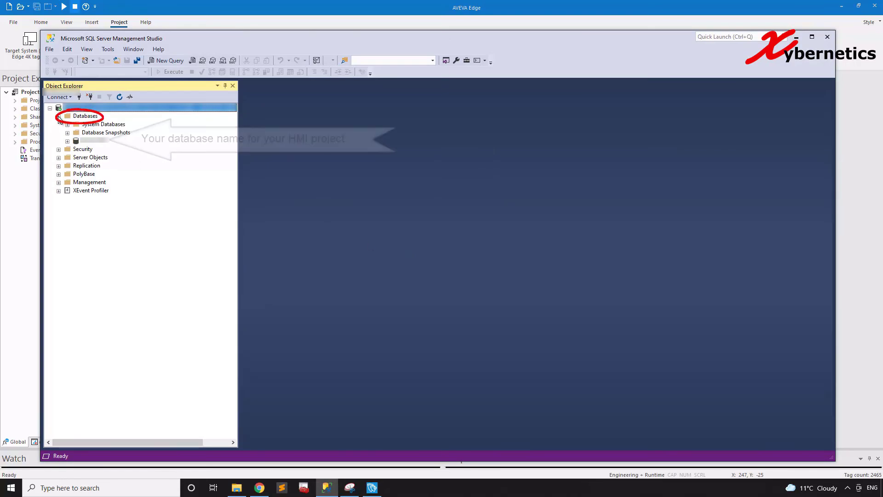
left_click(67, 140)
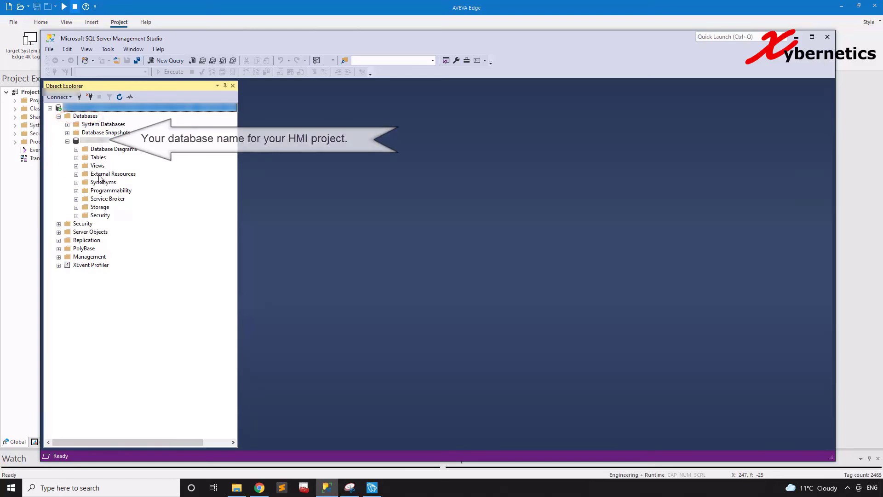
left_click(77, 157)
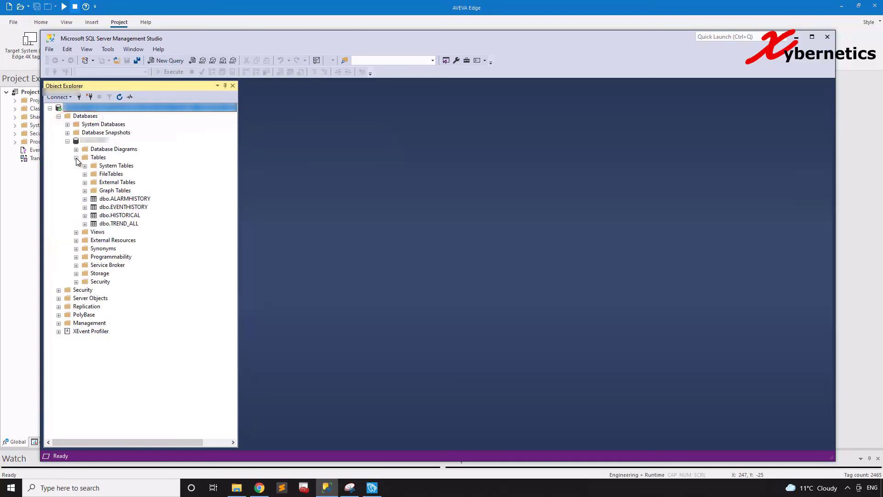
Browse the ALARMHISTORY, EVENTHISTORY, HISTORICAL and TREND_ALL tables, ending on dbo.EVENTHISTORY.
left_click(137, 199)
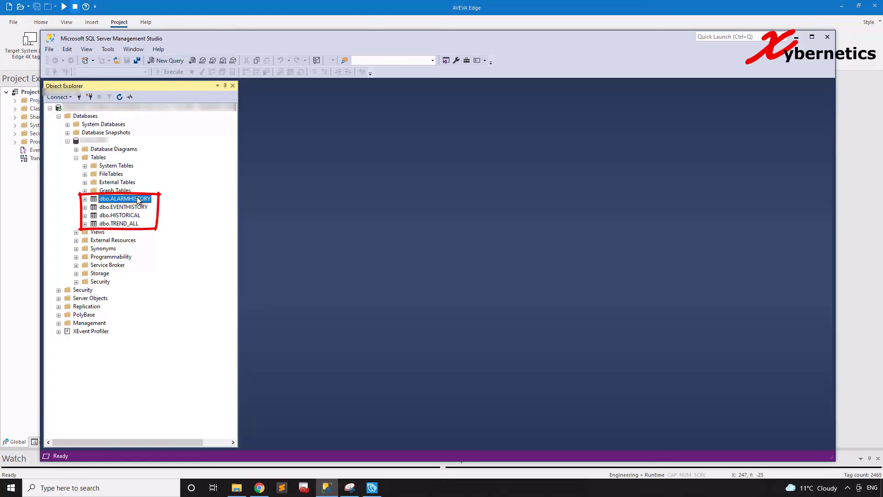
key("Down")
key("Up")
key("Down")
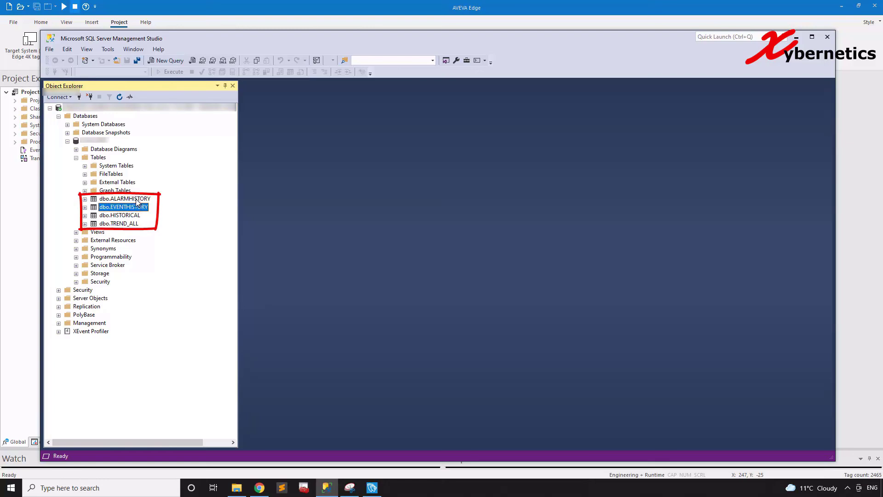
key("Down")
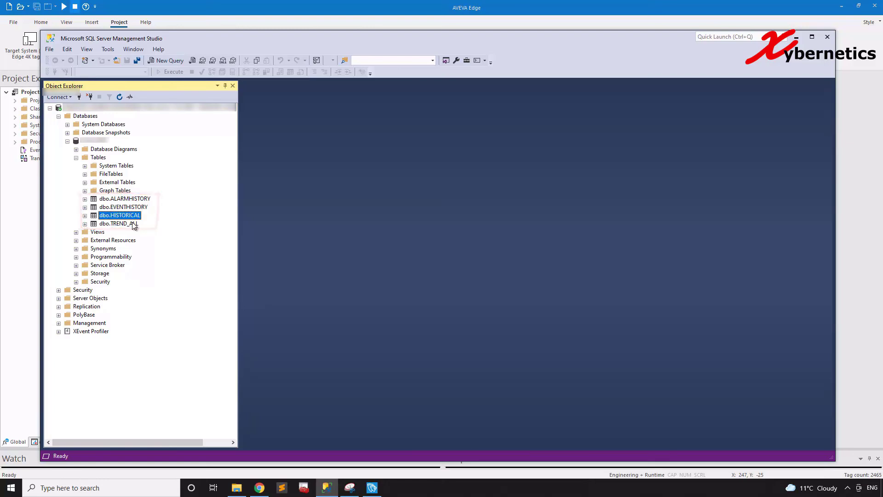
left_click(133, 225)
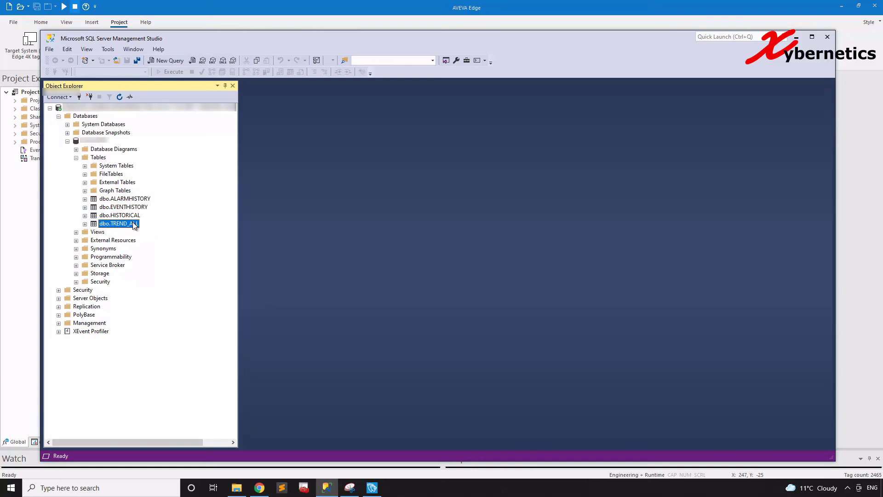
left_click(134, 208)
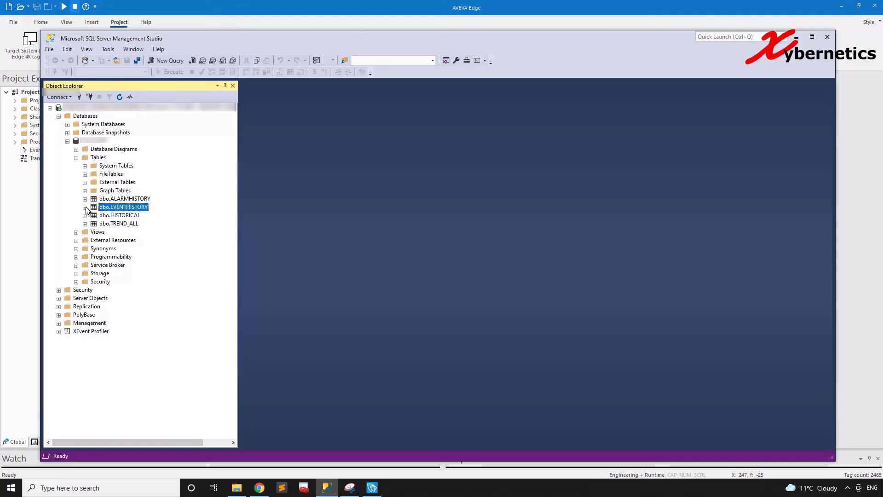
Generate a Select Top 1000 Rows query for dbo.EVENTHISTORY and add ORDER BY [Ev_Type] DESC.
right_click(130, 211)
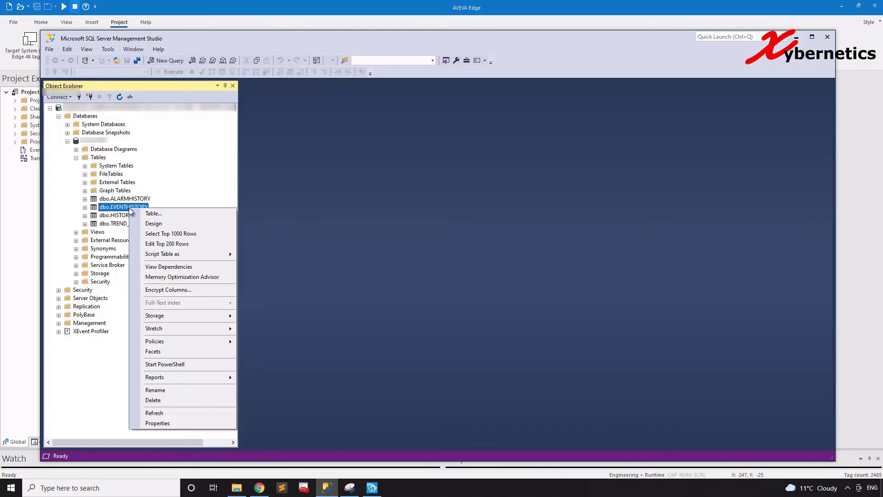
left_click(161, 235)
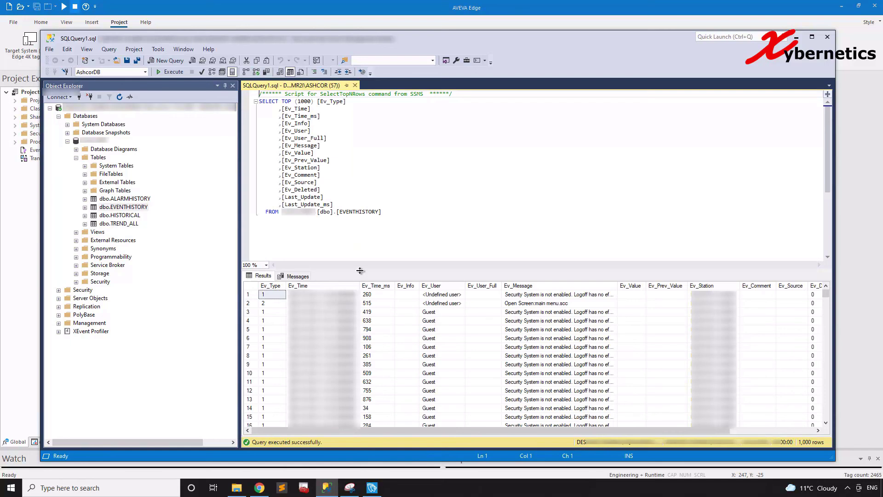
left_click(396, 214)
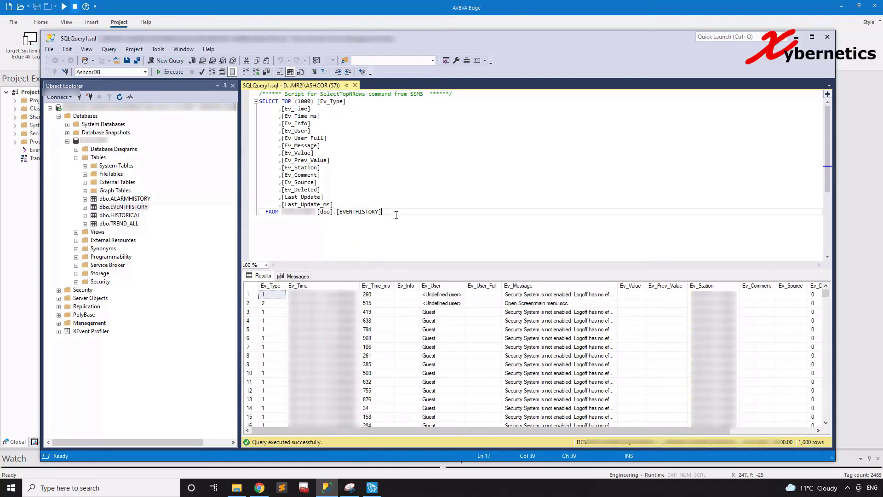
key("Return")
type("OR")
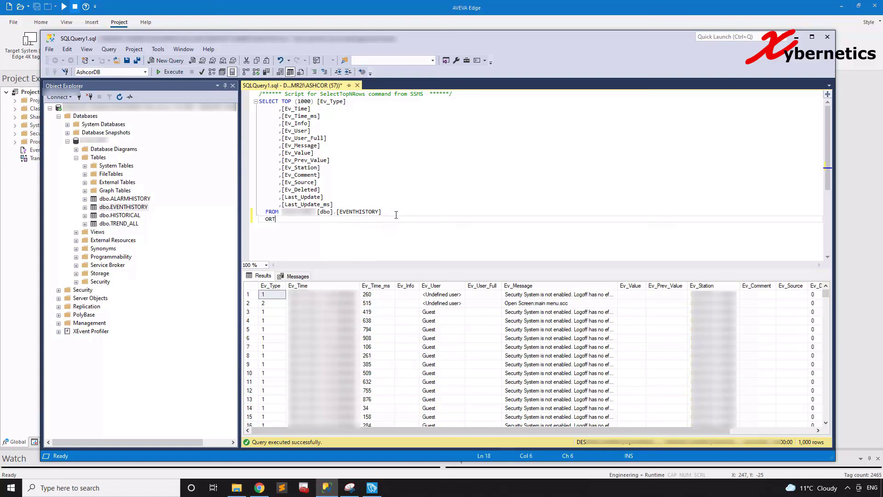
type("DER BY")
left_click_drag(317, 101, 345, 101)
key("ctrl+c")
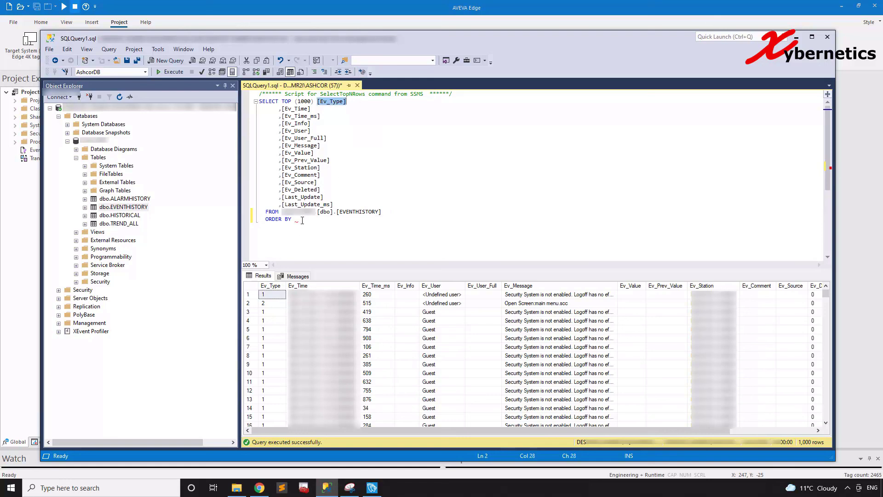
left_click(302, 219)
key("ctrl+v")
left_click(322, 285)
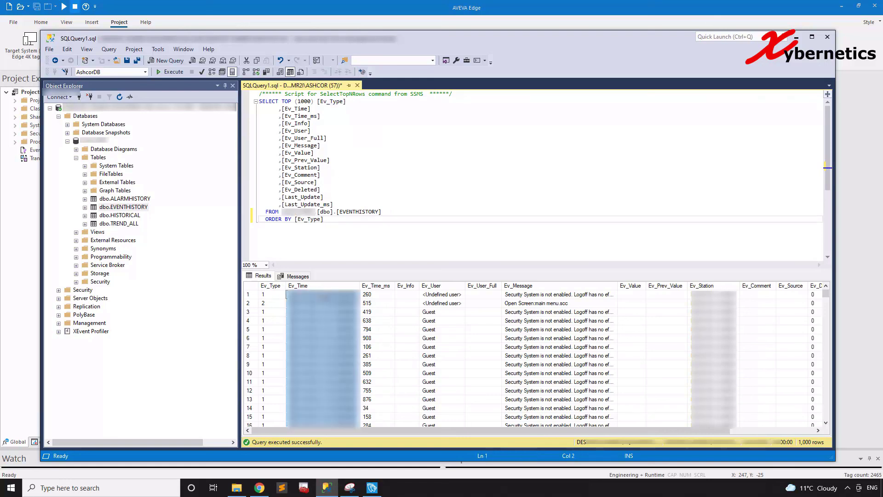
left_click(337, 222)
type("DESC;")
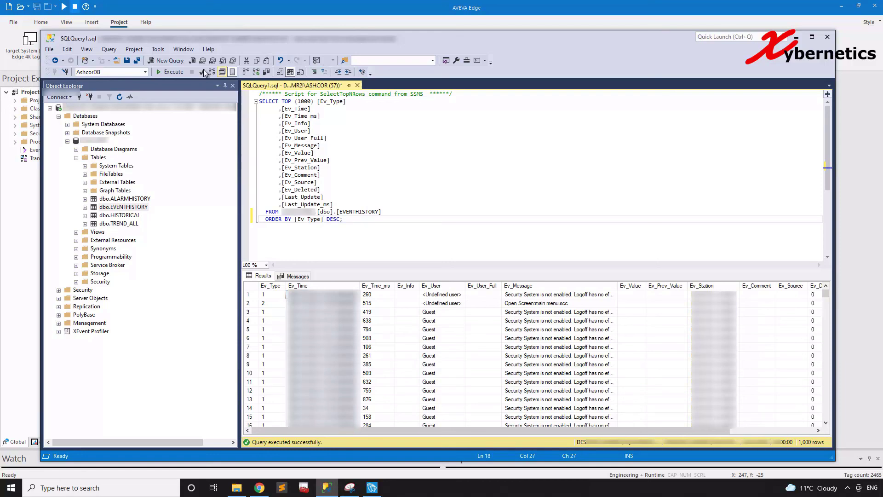
Run the sorted query and review the results, checking that Ev_Type 2 Open/Close Screen events come first.
left_click(172, 71)
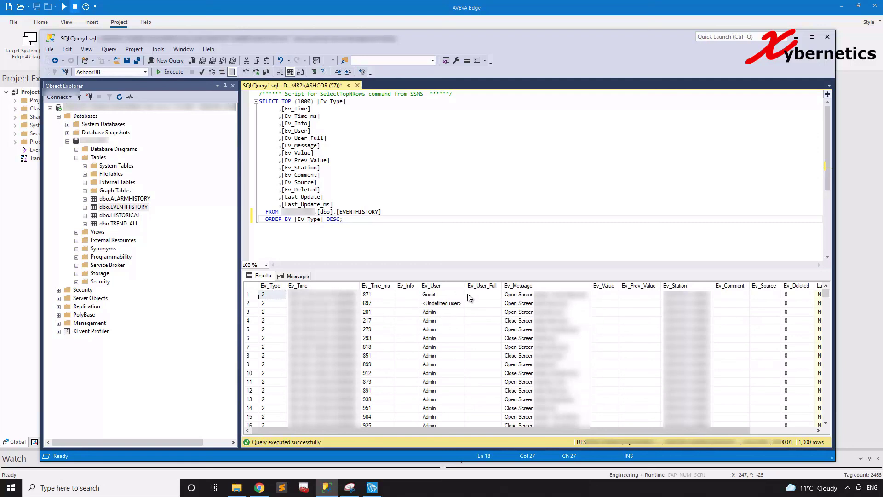
left_click(459, 294)
left_click(506, 295)
left_click(441, 313)
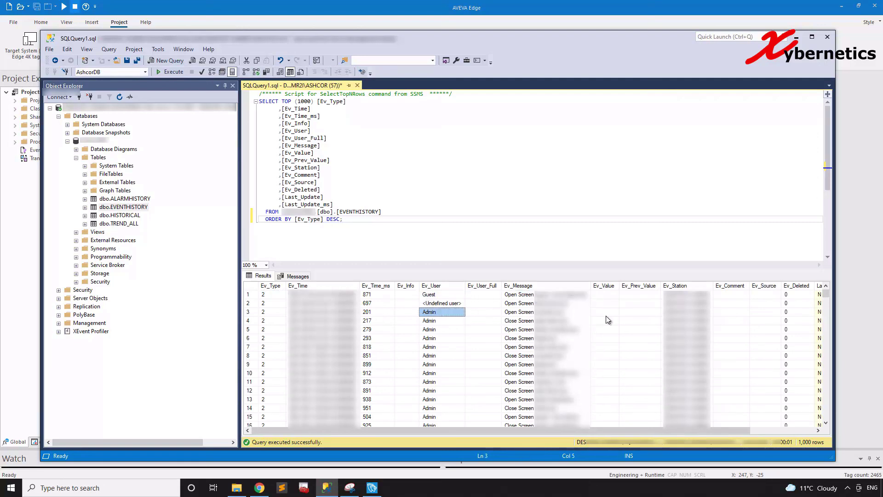
scroll(465, 371, "down", 20)
scroll(464, 372, "down", 5)
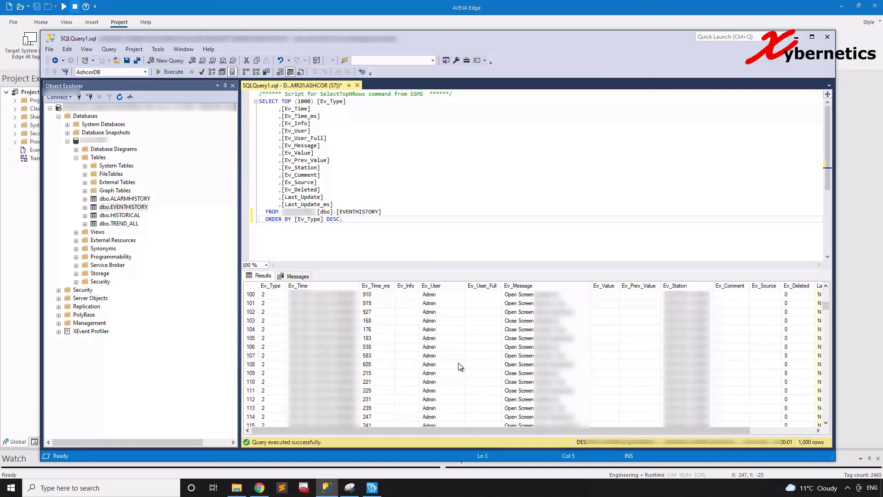
left_click(523, 335)
left_click(528, 358)
left_click(529, 391)
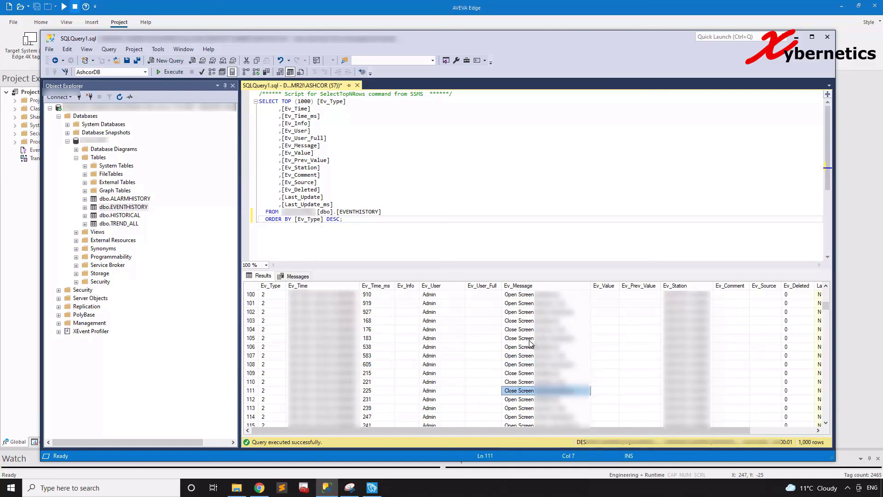
scroll(503, 395, "down", 20)
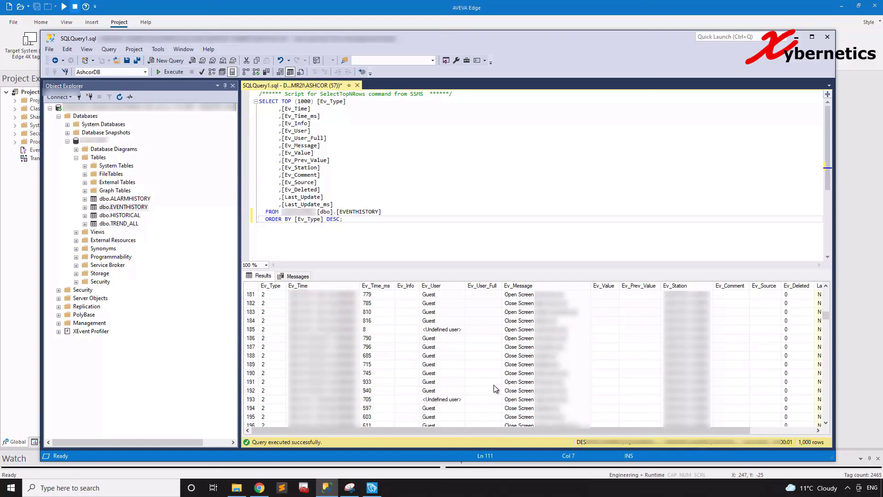
scroll(495, 389, "down", 9)
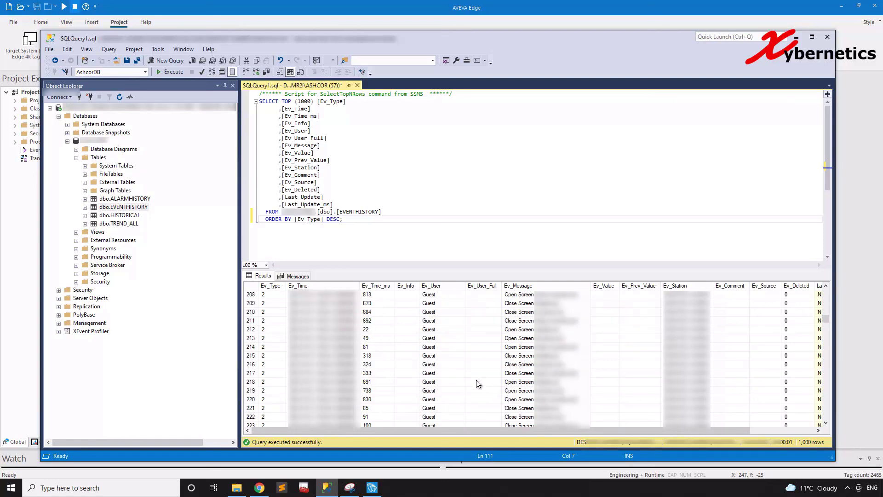